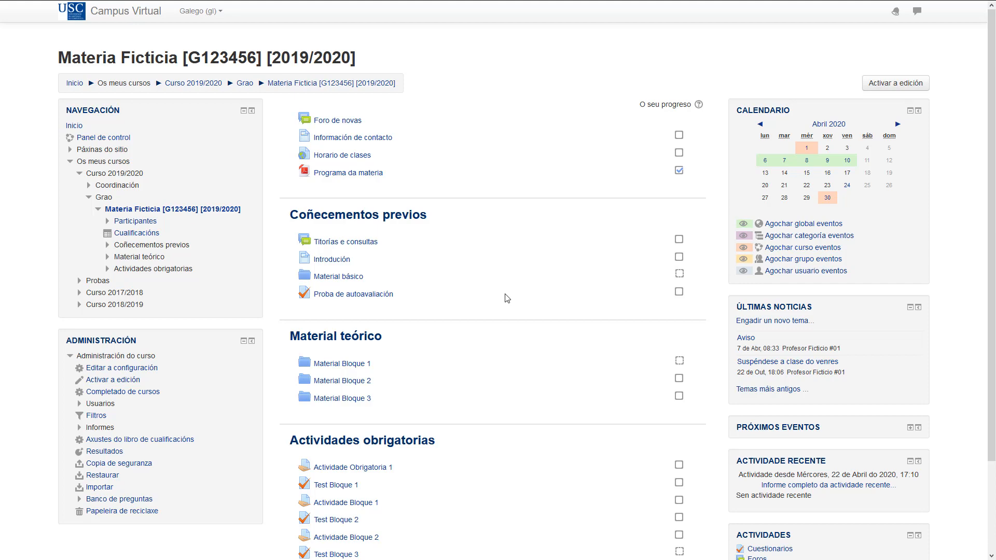
Open the grades report of the Proba de autoavaliación quiz and examine its attempts table and grade distribution chart
click(369, 299)
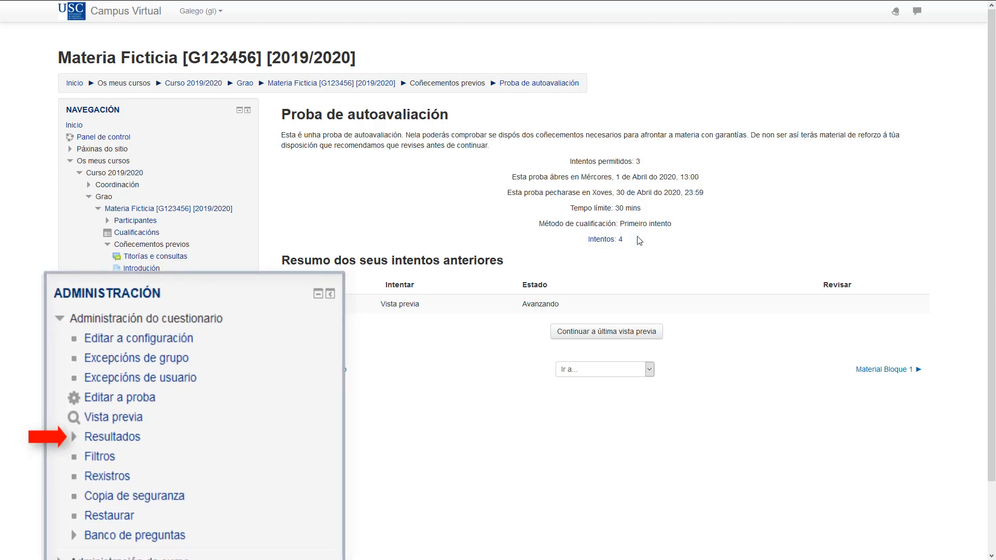
click(134, 441)
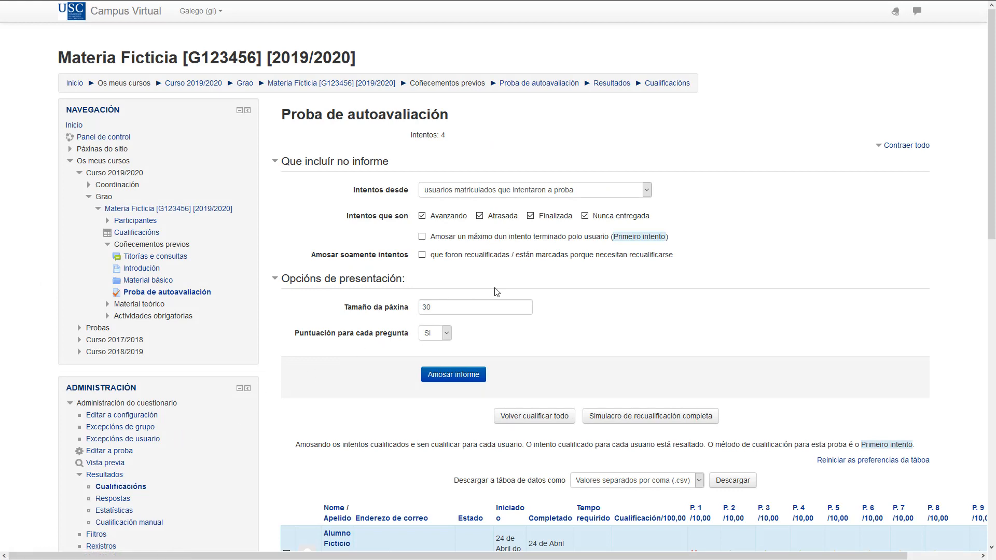
scroll(495, 292, down, 7)
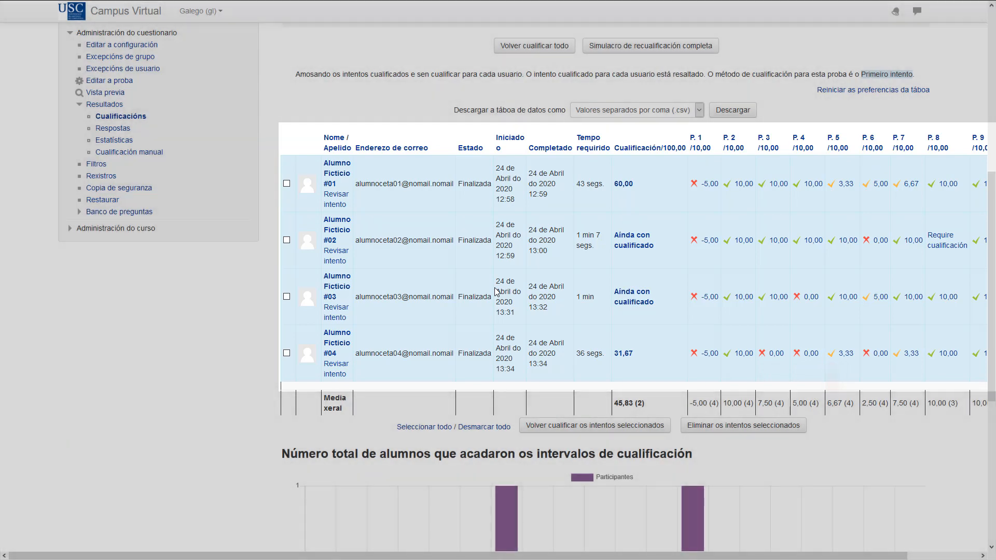
scroll(496, 292, down, 1)
scroll(496, 291, down, 5)
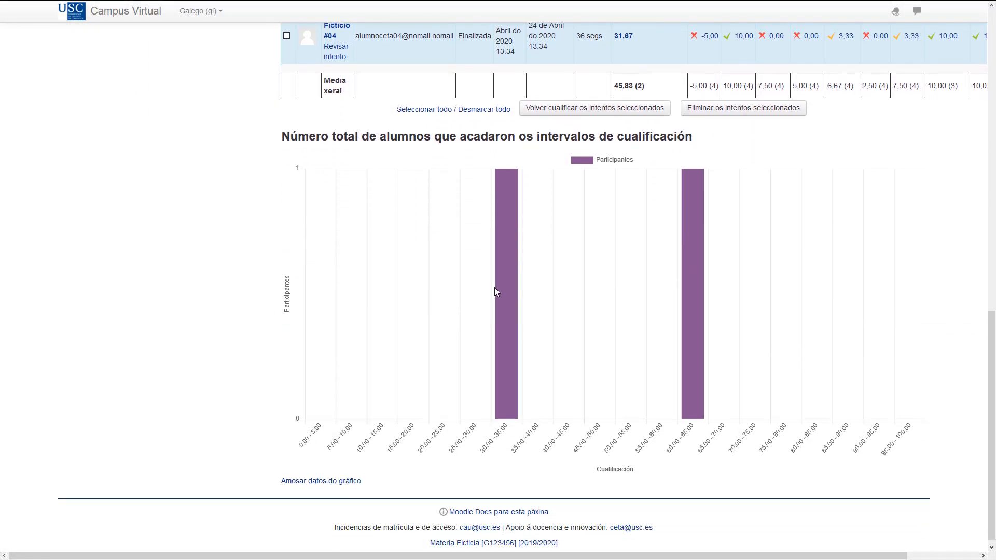
scroll(494, 289, up, 9)
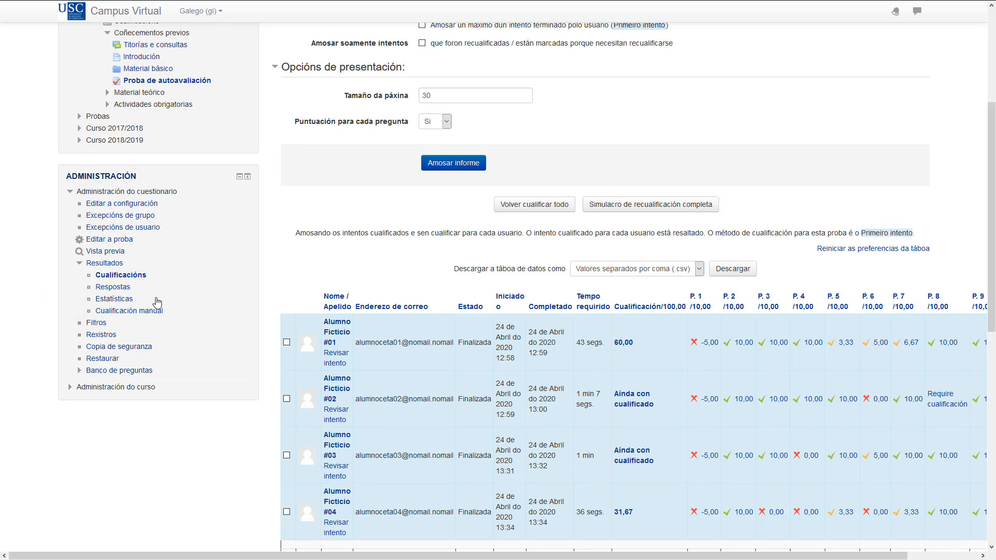
scroll(158, 302, up, 2)
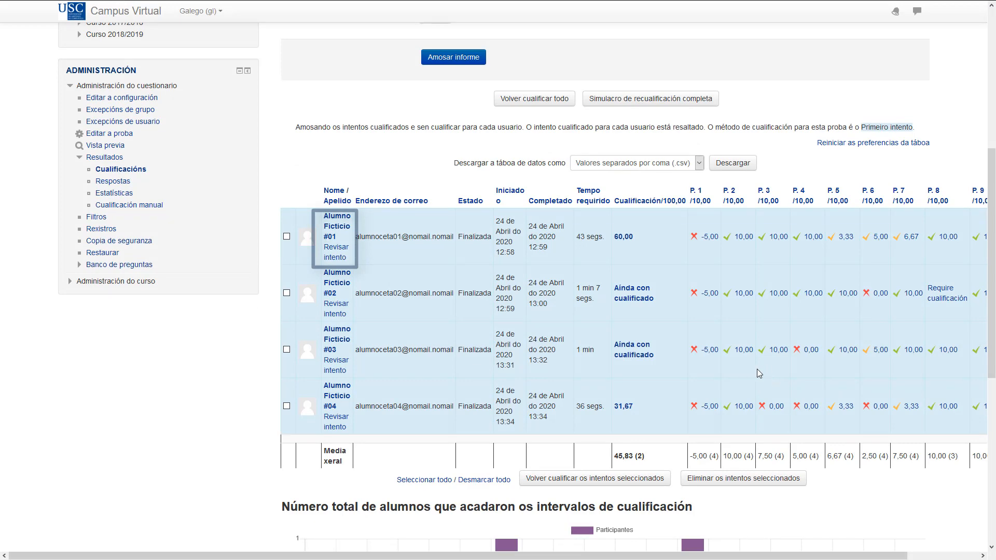
Open the first student's quiz attempt for review and examine the answers through question 3
click(338, 257)
scroll(340, 257, down, 12)
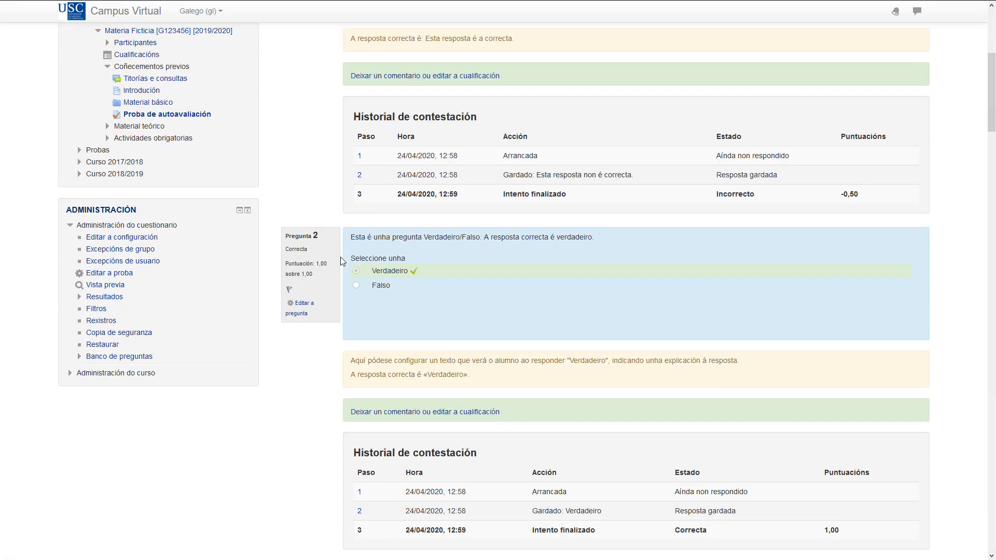
scroll(340, 257, down, 2)
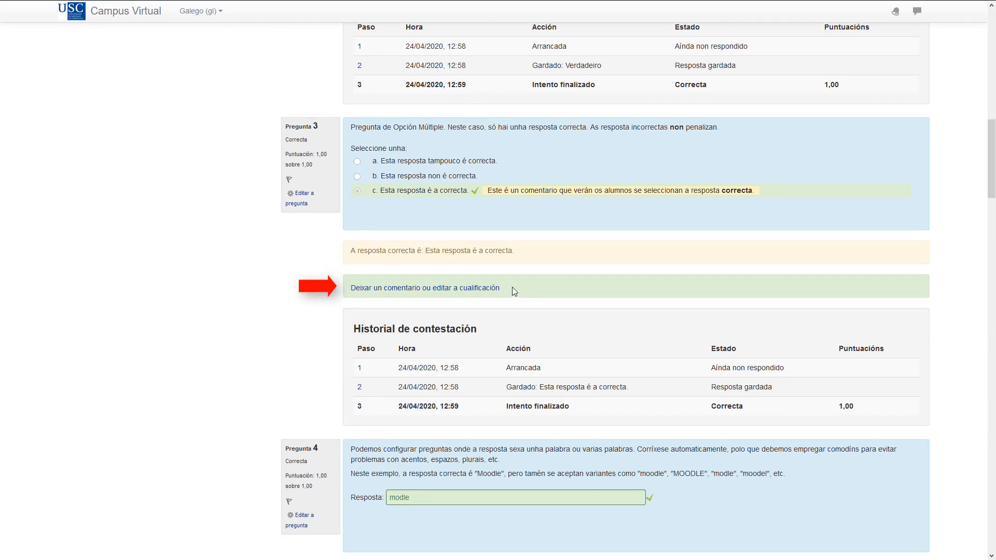
View the comment and grade form for question 3, close it without changes, and return to the grades report
click(484, 289)
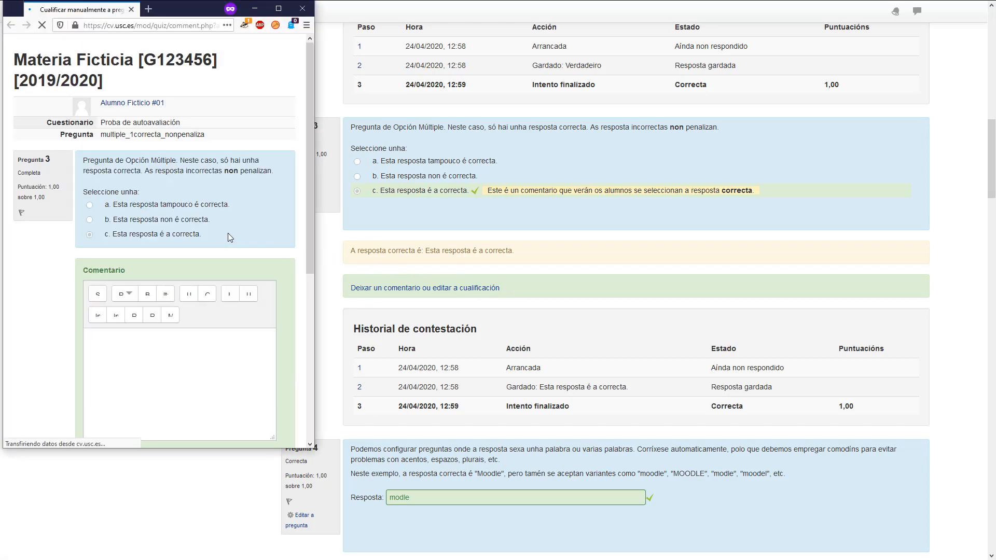
scroll(230, 237, down, 5)
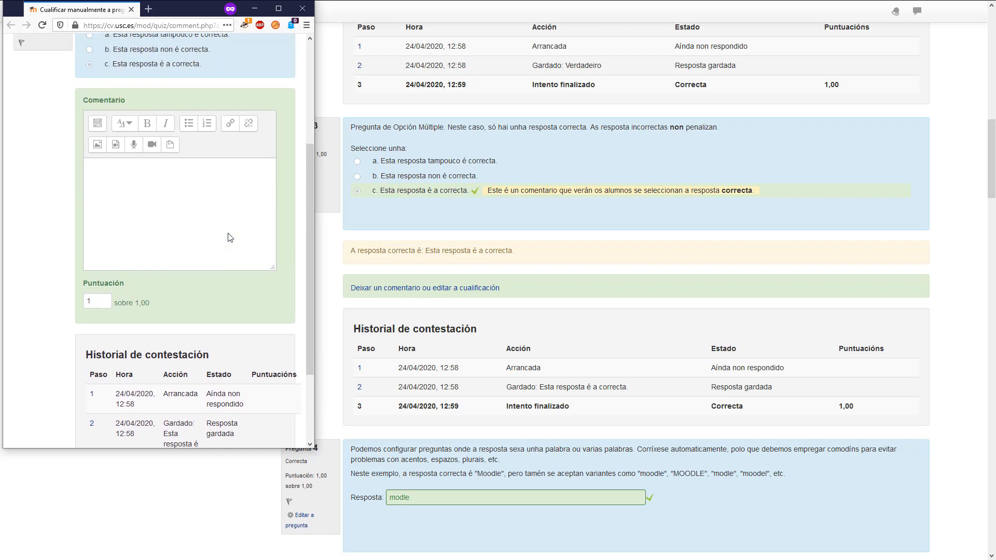
scroll(230, 237, up, 2)
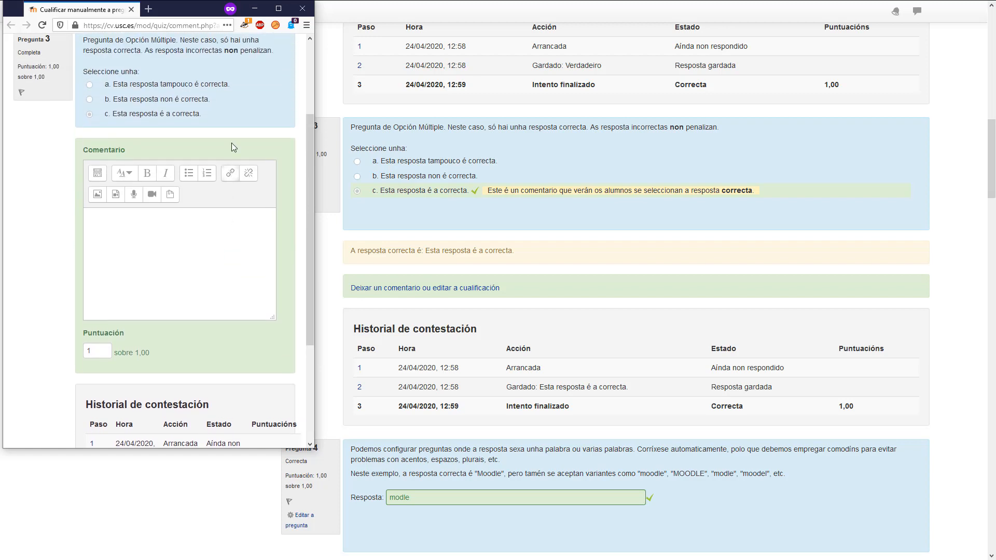
click(303, 9)
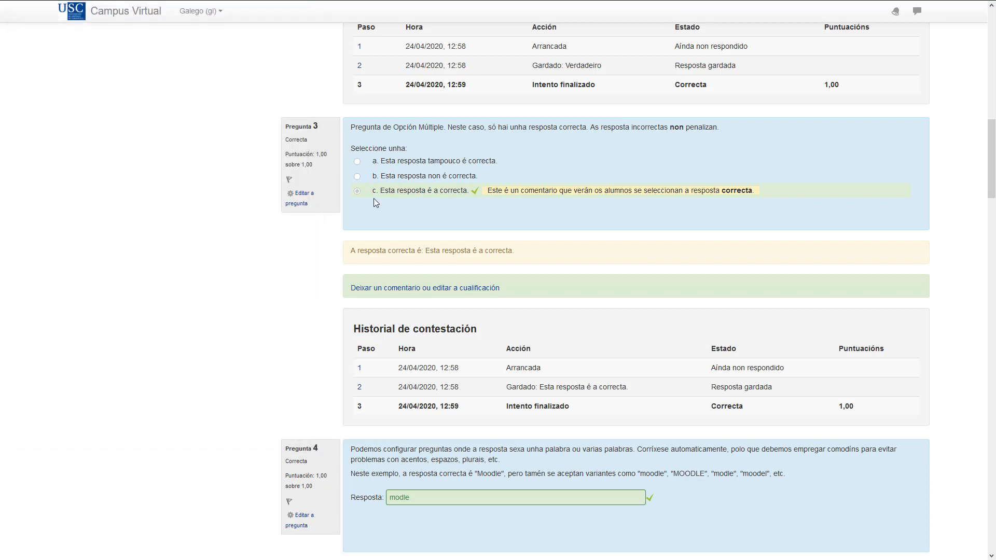
key(alt+Left)
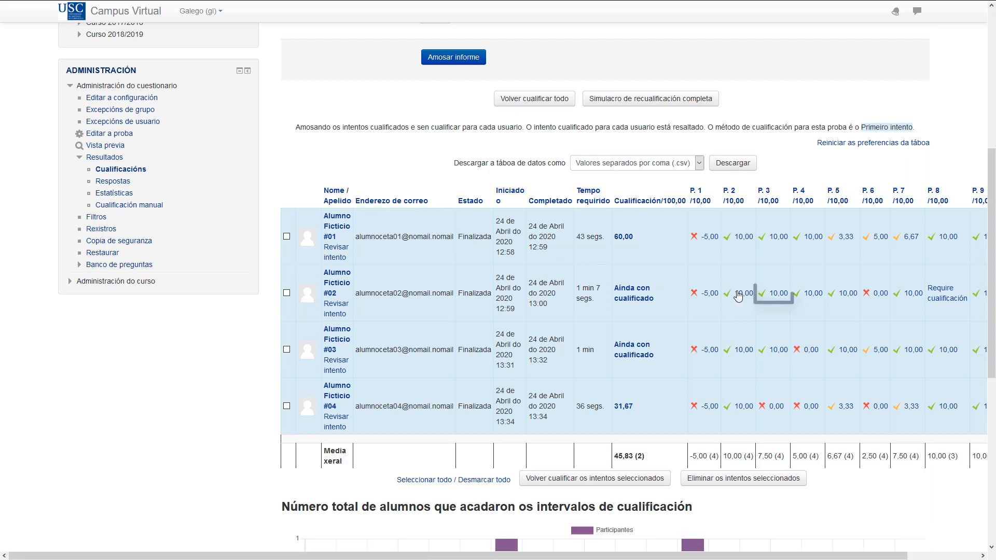
Review the second student's response to question 3 in its own window, and close that window
click(769, 295)
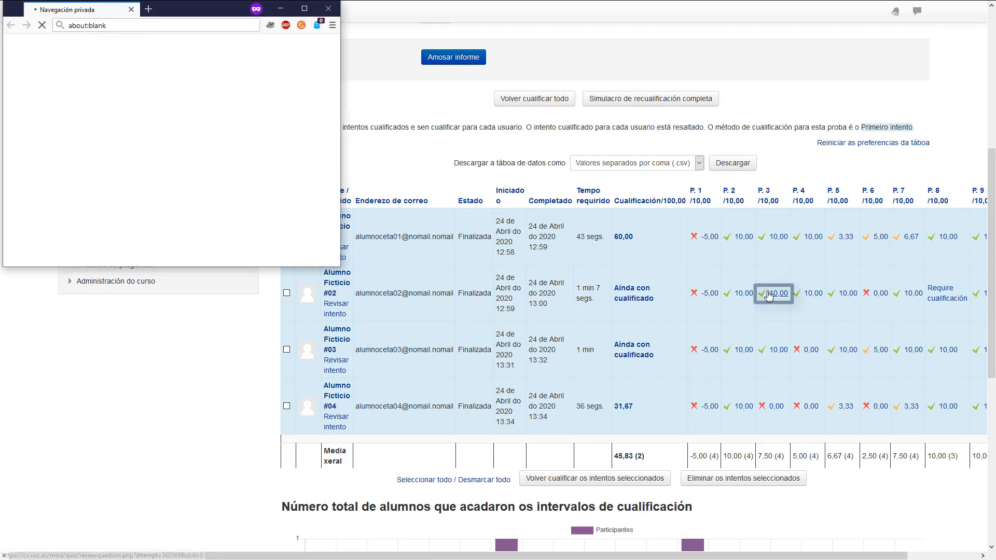
scroll(255, 156, down, 5)
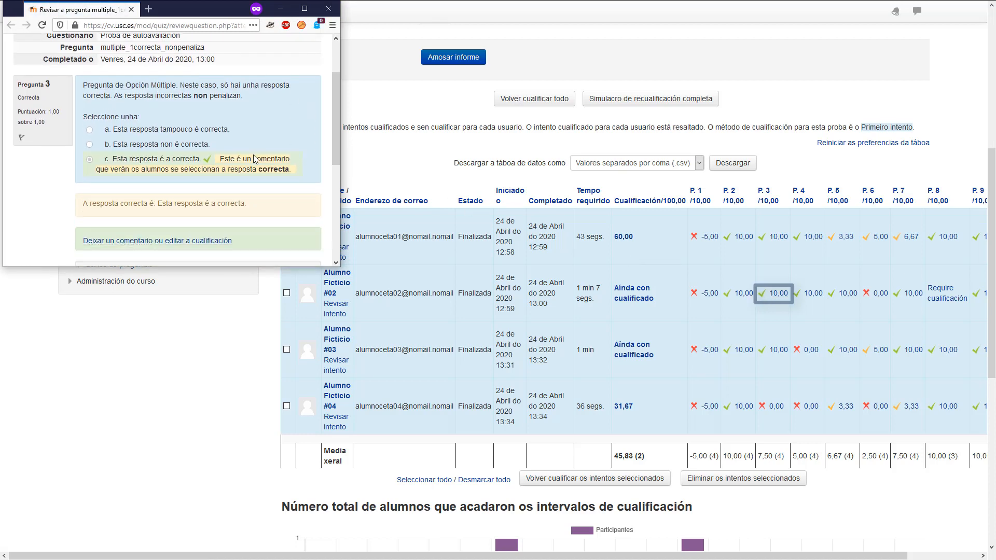
scroll(255, 158, down, 2)
scroll(256, 158, up, 8)
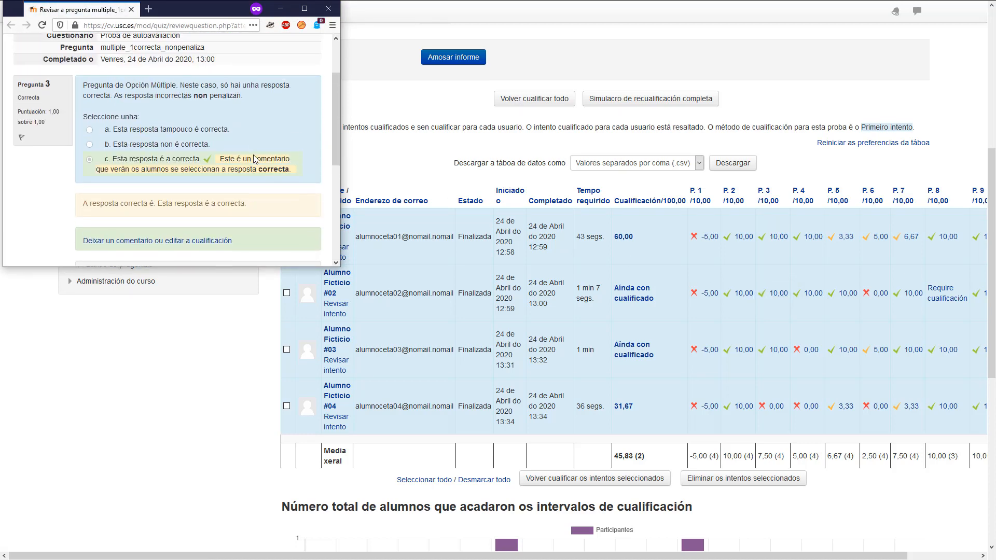
scroll(255, 160, down, 2)
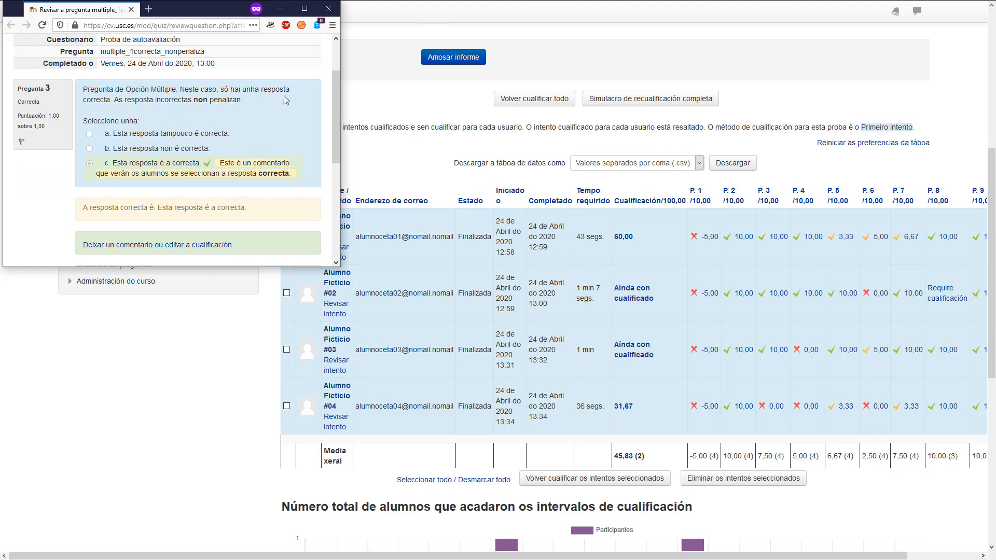
click(328, 9)
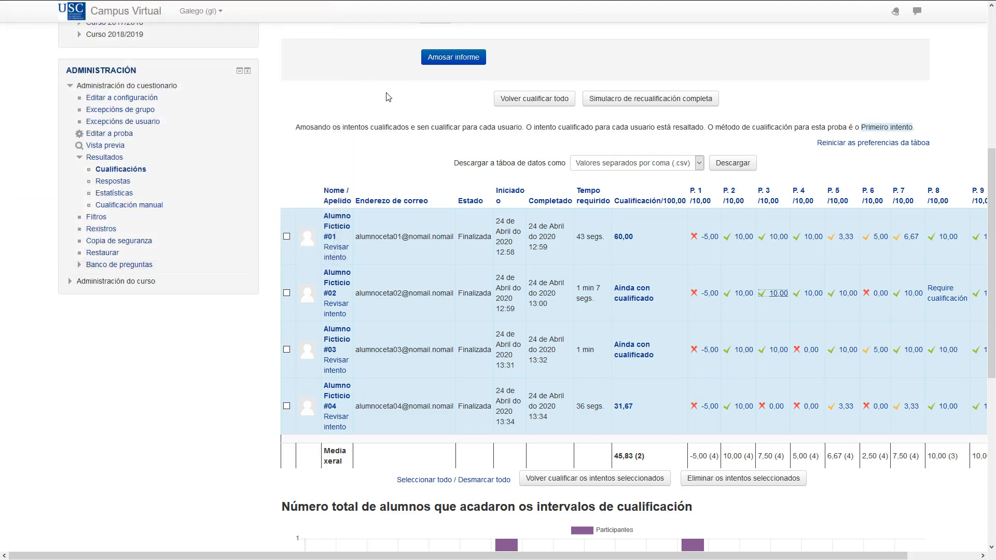
View the quiz's questions that require manual grading, and return to the grades report
scroll(420, 148, up, 2)
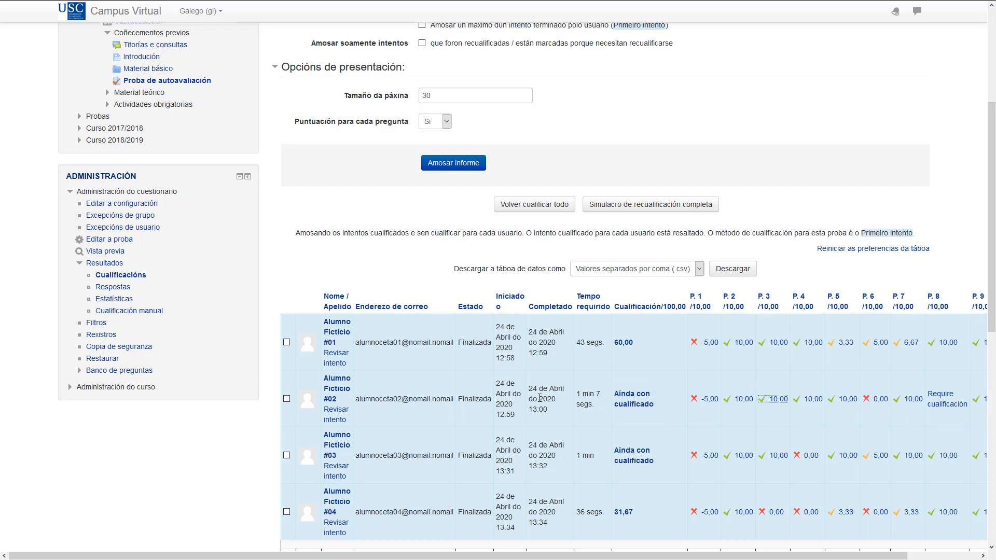
click(151, 313)
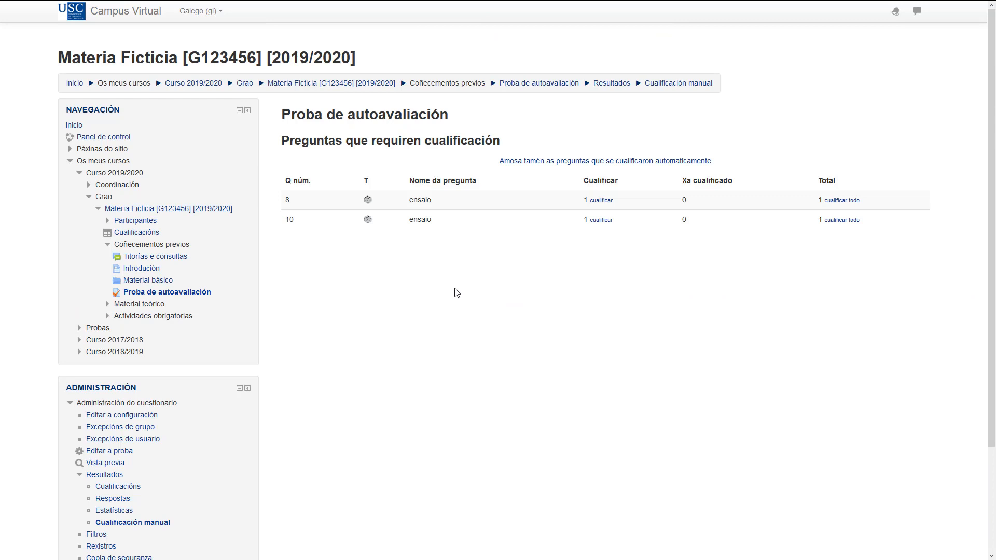
key(alt+Left)
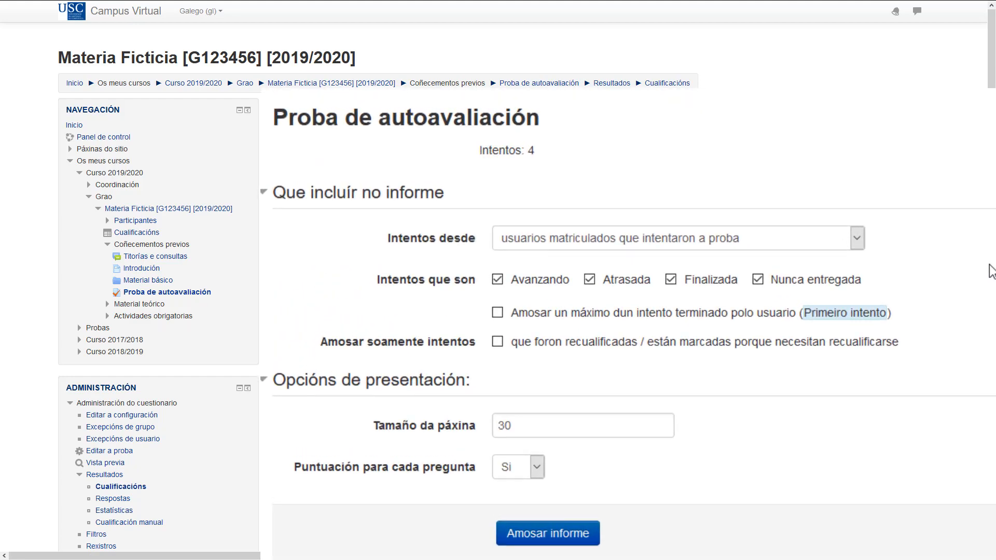
Examine the report's options for which users' attempts to include, leaving the choice as it is
click(815, 245)
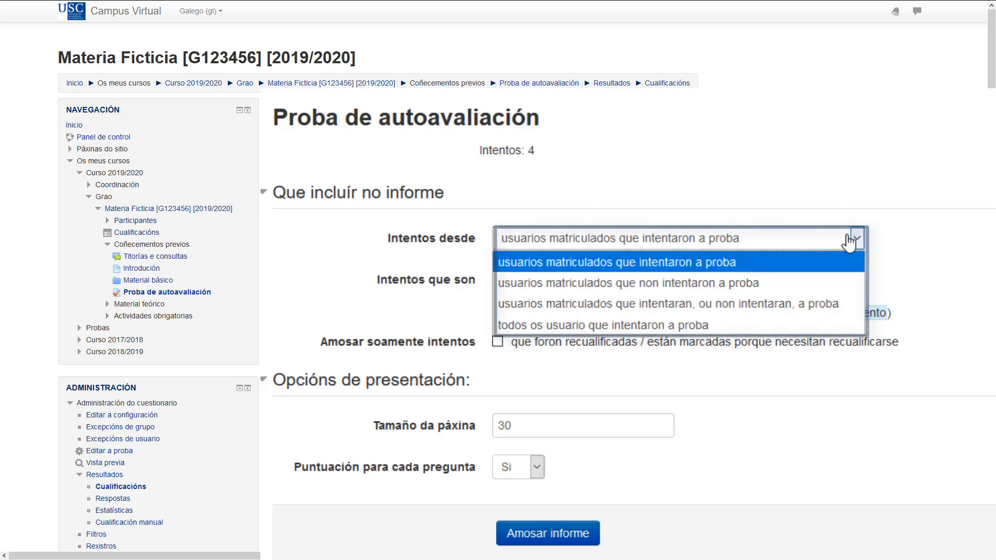
click(965, 233)
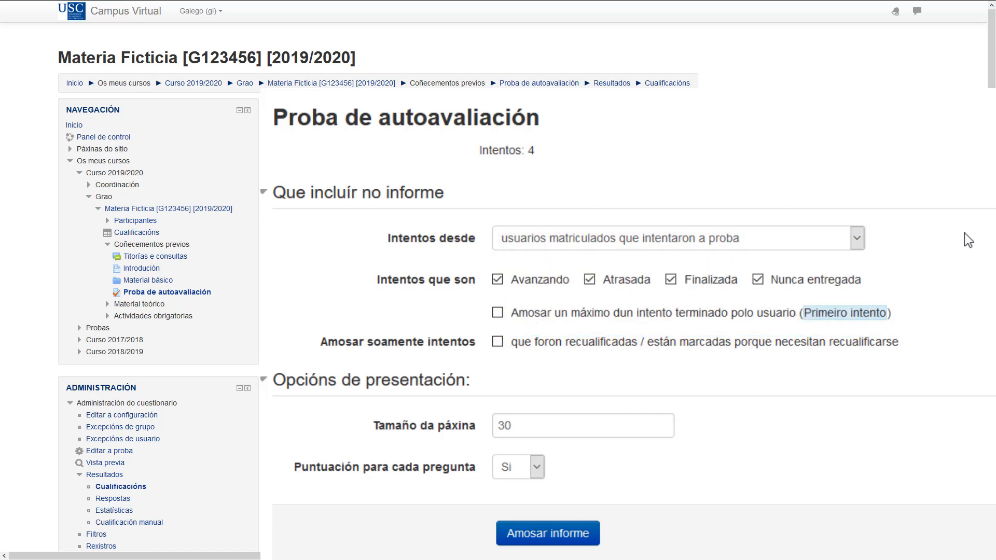
Select the first and second students' attempts in the attempts table
scroll(964, 232, down, 3)
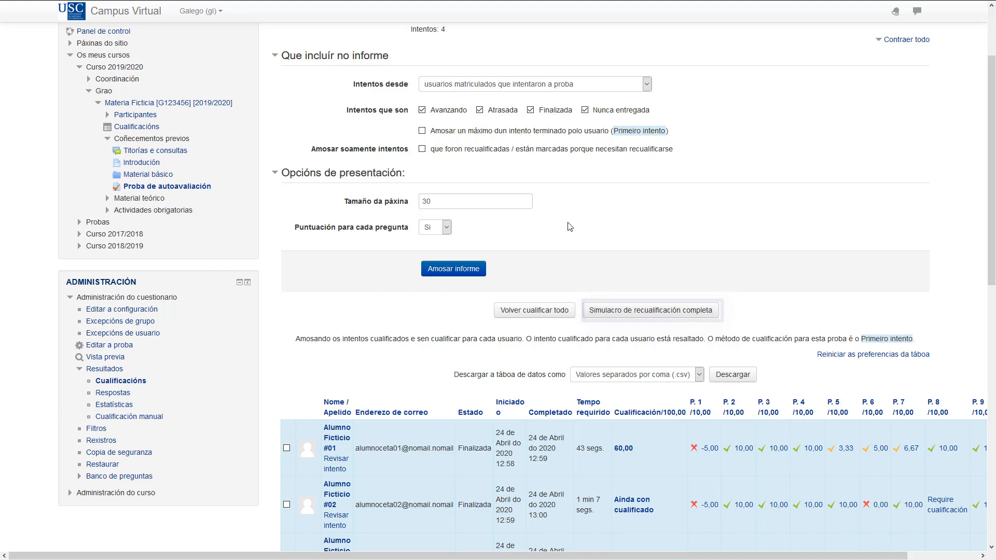
scroll(570, 226, down, 2)
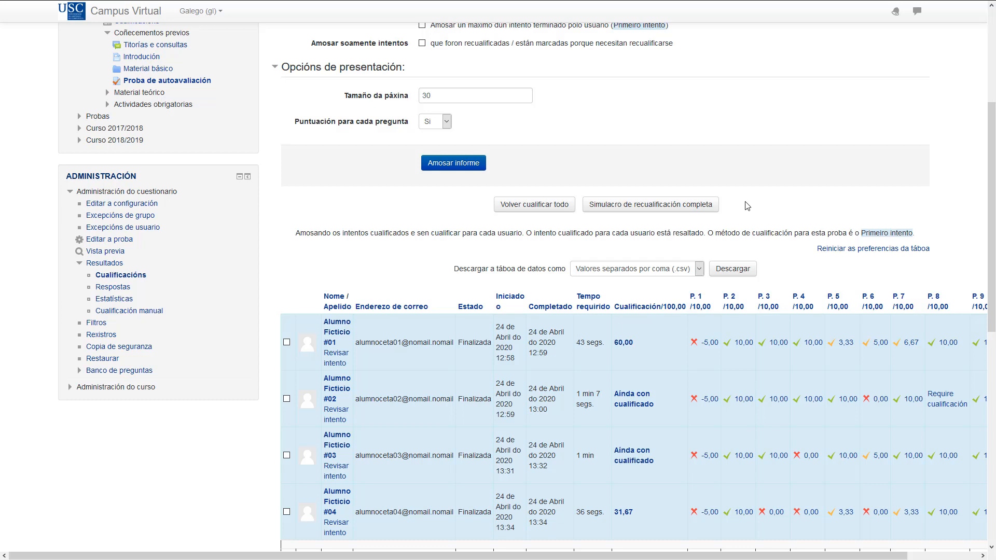
scroll(746, 202, down, 3)
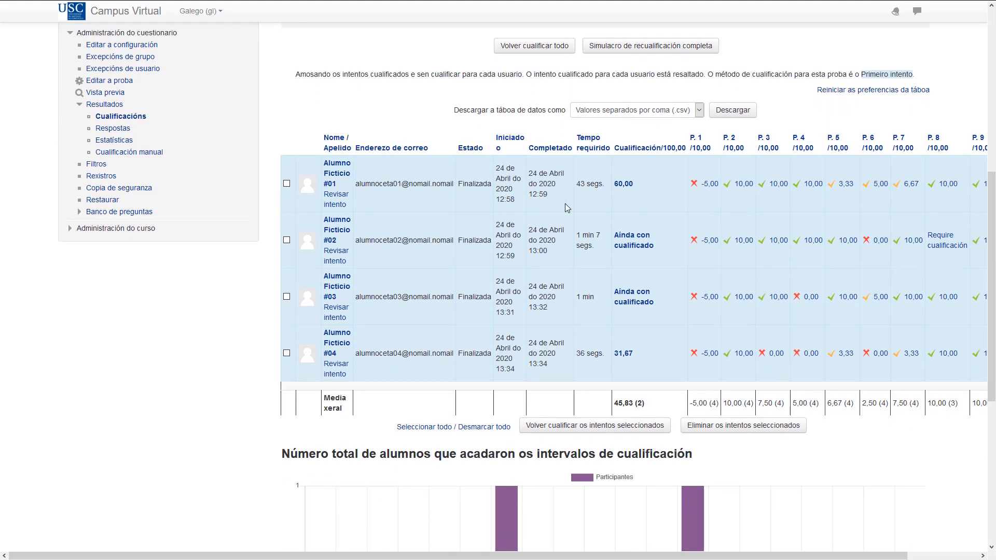
click(287, 241)
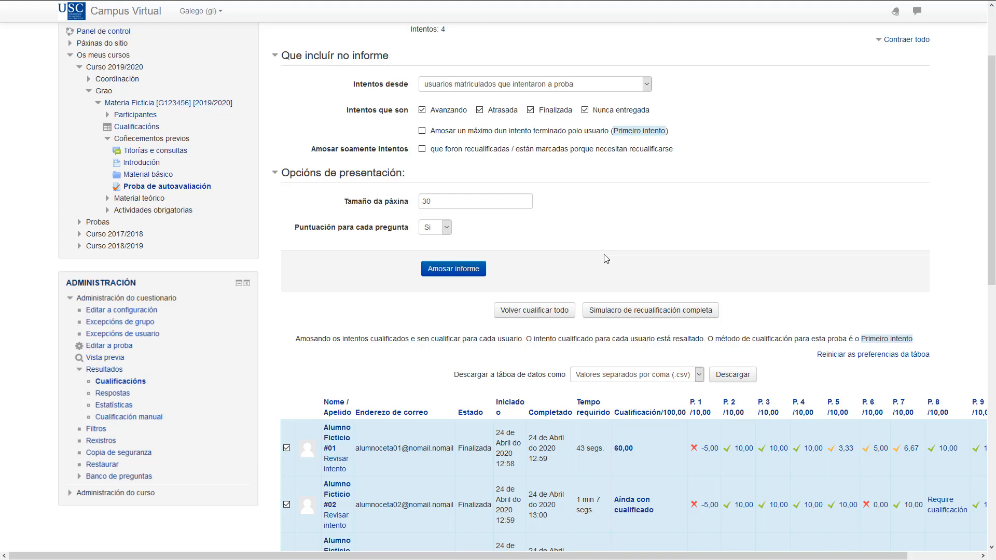
Open the first student's attempt for review from the grades report
scroll(603, 255, down, 4)
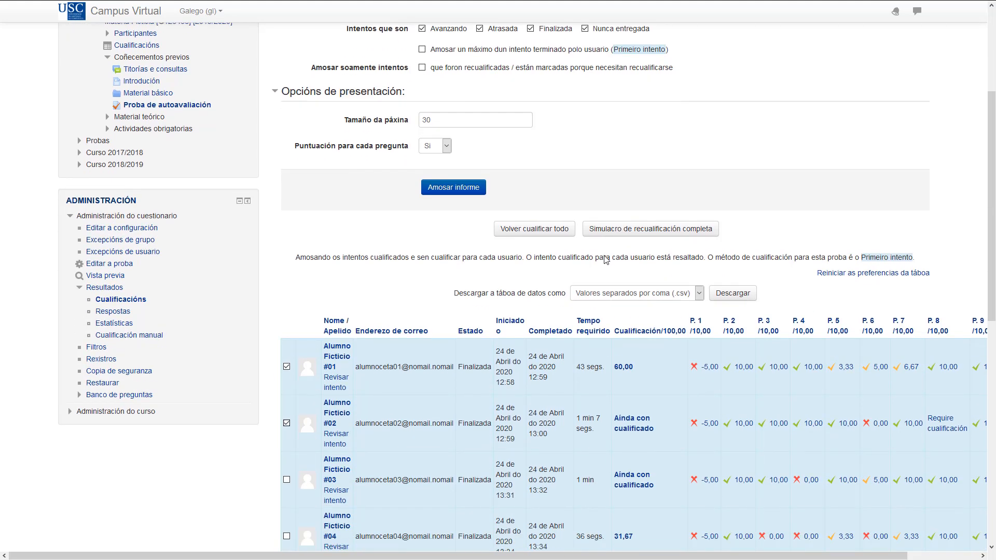
click(380, 274)
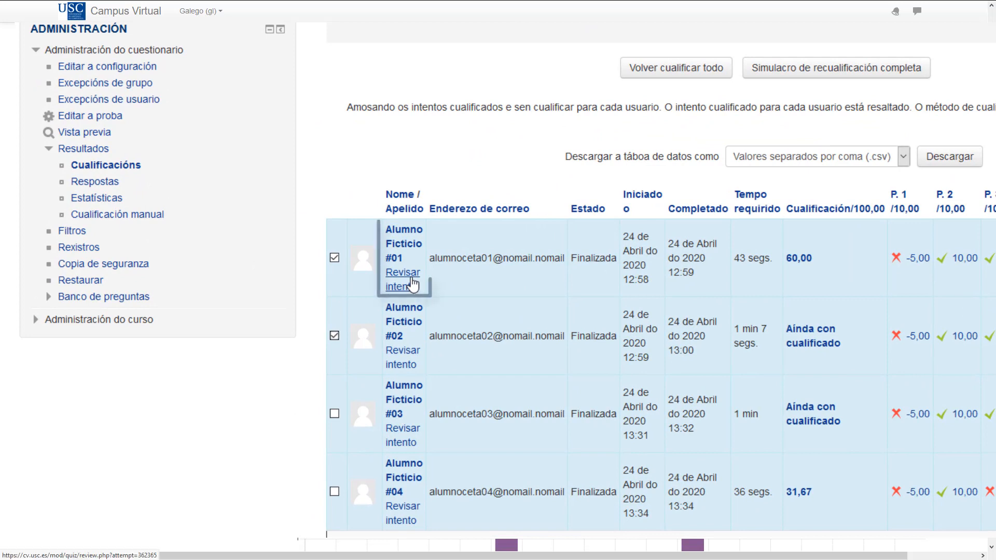